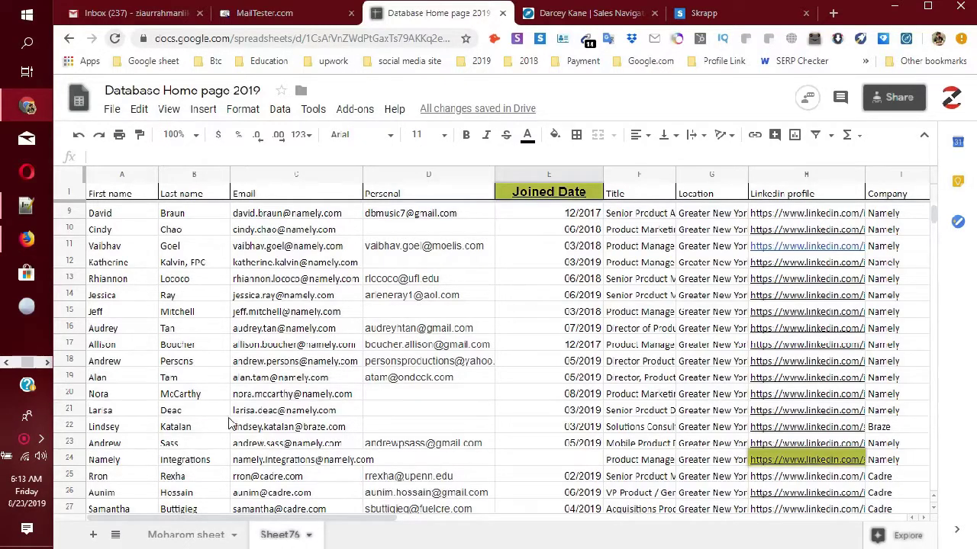
# Examine the Company column entries in rows 11 and 12 of the lead list
pyautogui.scroll(3, 233, 423)
pyautogui.scroll(-3, 341, 410)
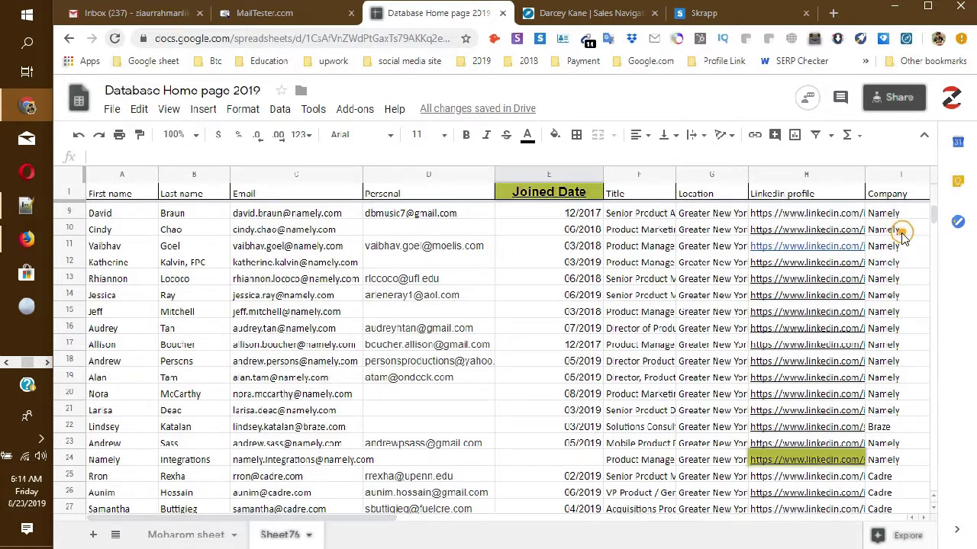
pyautogui.scroll(3, 908, 236)
pyautogui.click(904, 313)
pyautogui.scroll(-3, 904, 313)
pyautogui.click(904, 245)
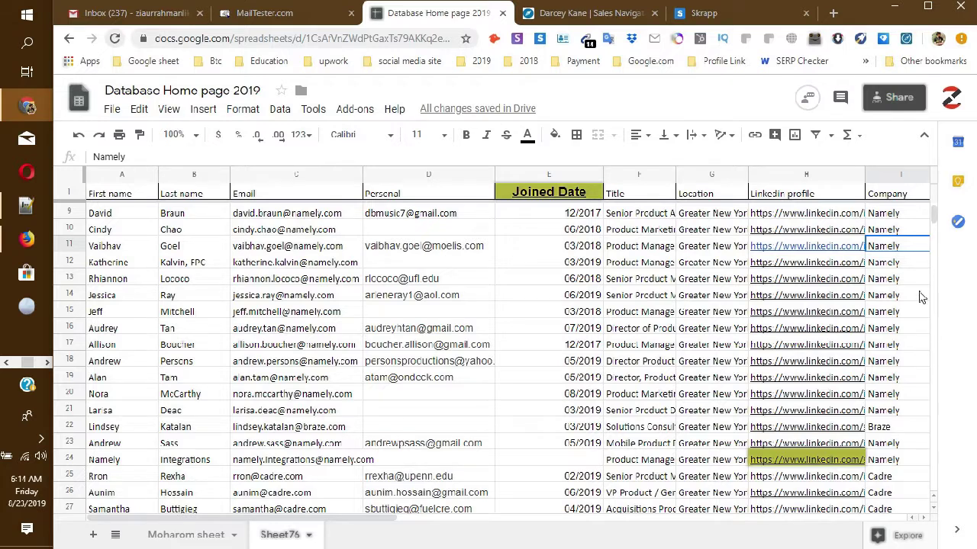
pyautogui.click(907, 267)
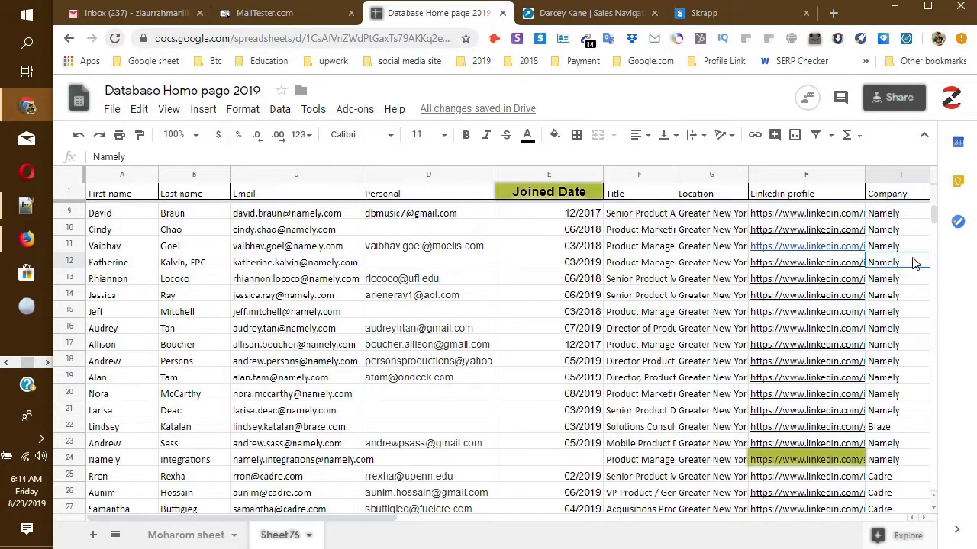
# Compare the work email in row 12 with the first and last name cells of the same row
pyautogui.click(272, 264)
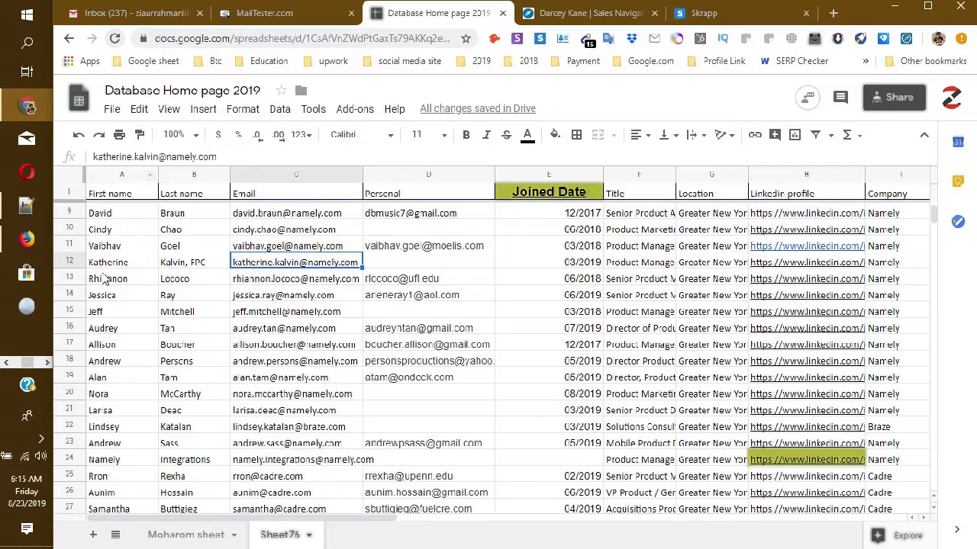
pyautogui.press('Left')
pyautogui.press('Left')
pyautogui.keyDown('shift'); pyautogui.click(193, 265); pyautogui.keyUp('shift')
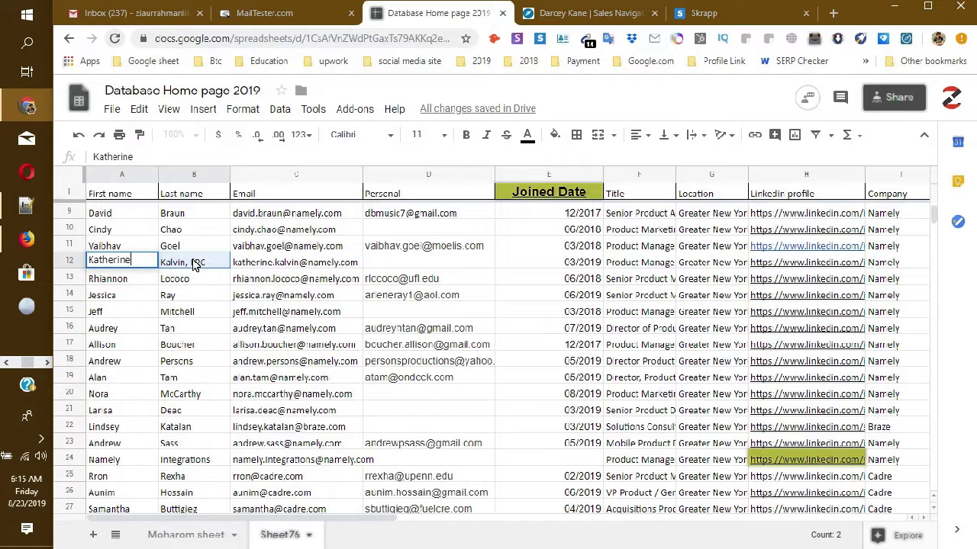
pyautogui.click(183, 309)
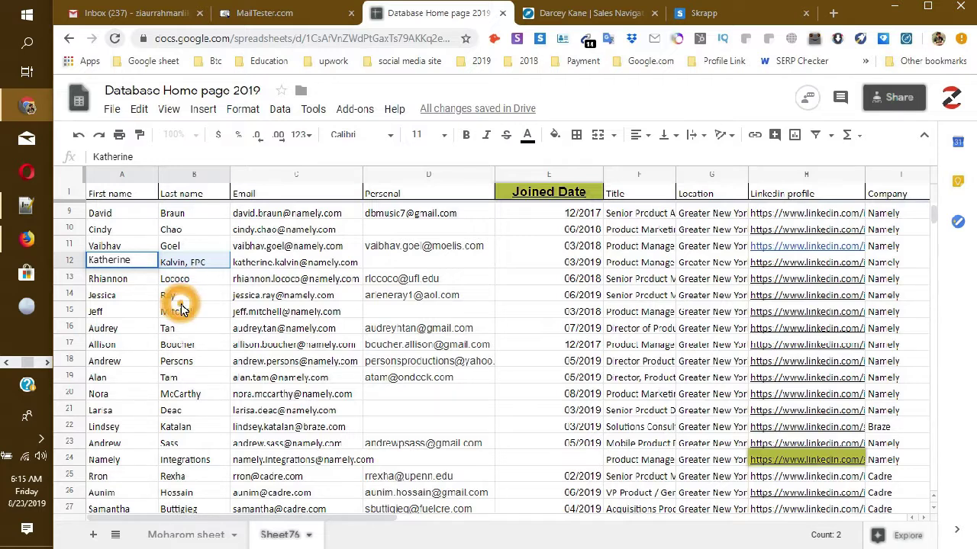
# Check the company, last name and work email of the Cadre contact in row 25
pyautogui.click(900, 478)
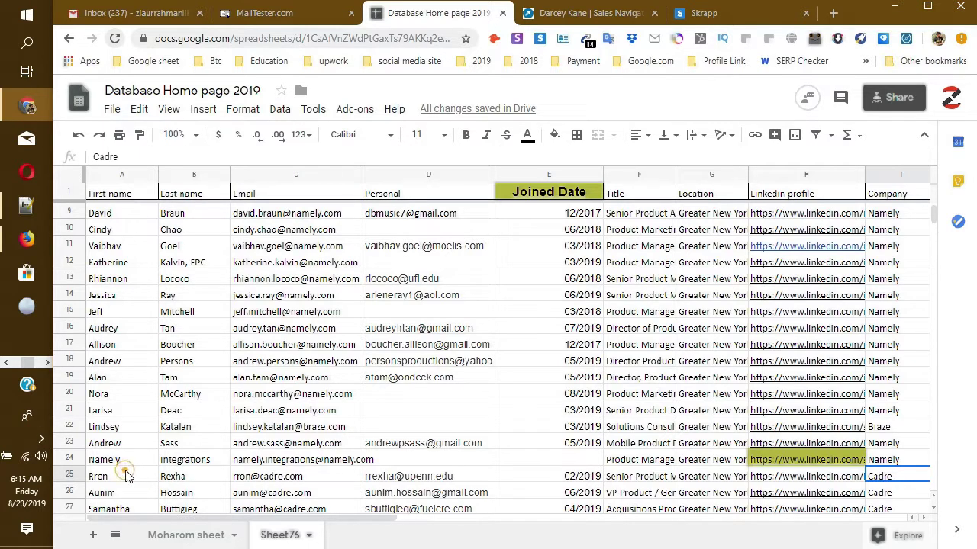
pyautogui.click(181, 475)
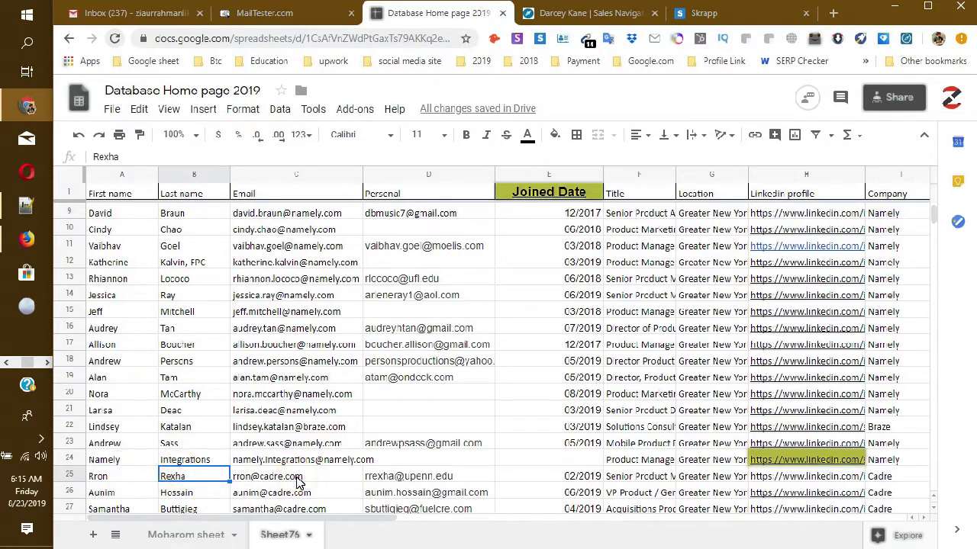
pyautogui.click(257, 479)
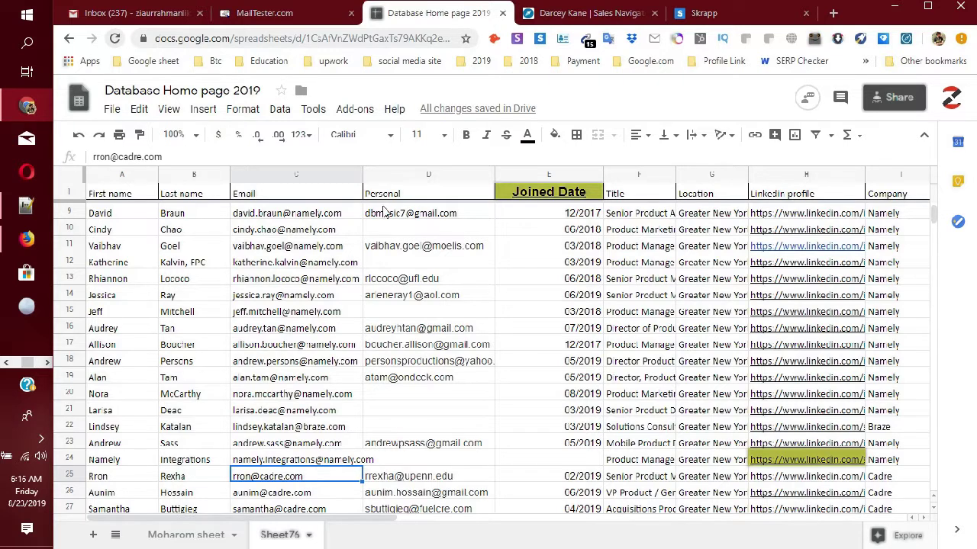
# Examine the work email formats in rows 10, 26, 23 and 16 of the Email column
pyautogui.click(325, 232)
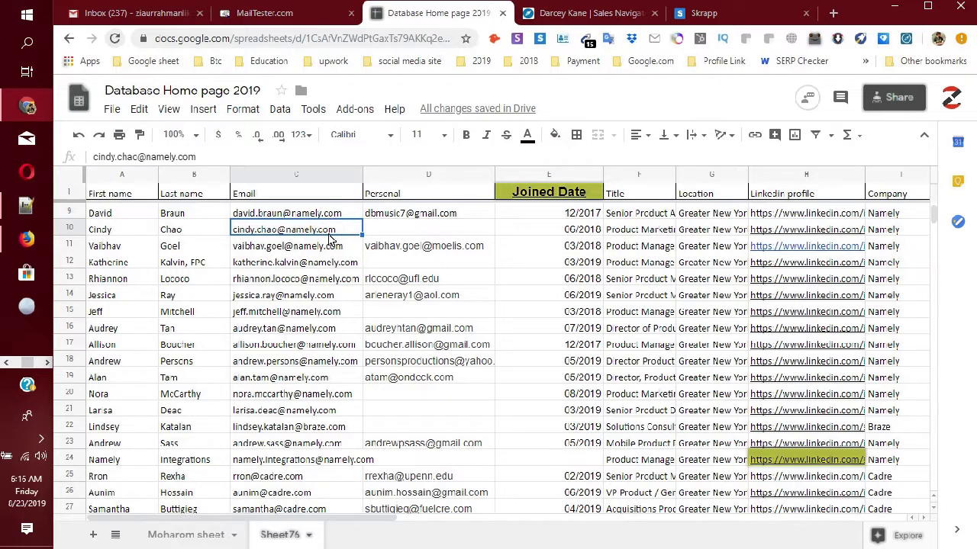
pyautogui.click(288, 489)
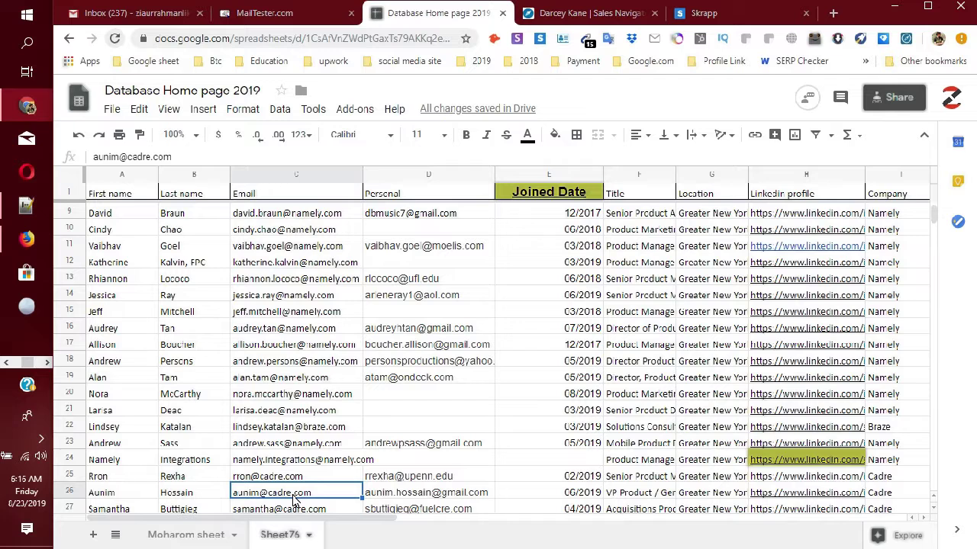
pyautogui.click(301, 443)
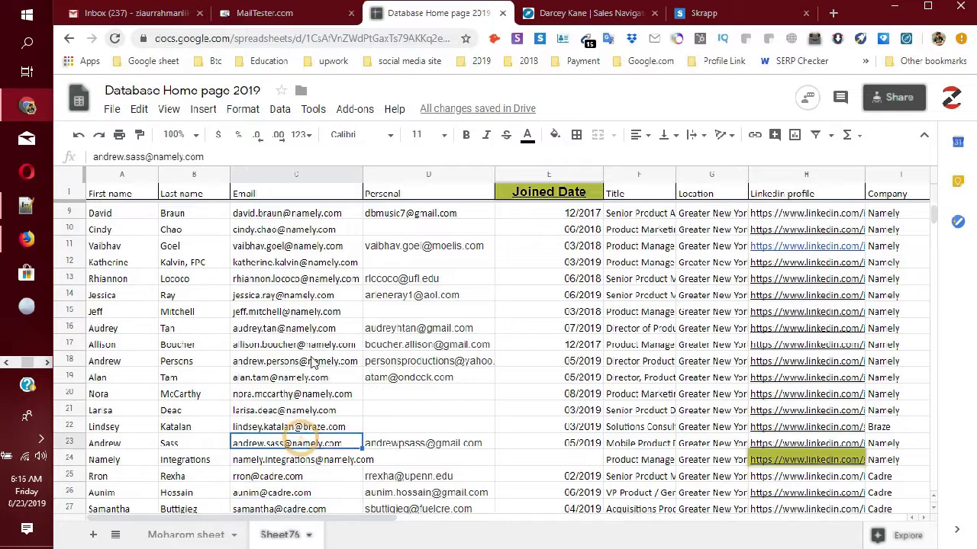
pyautogui.click(303, 321)
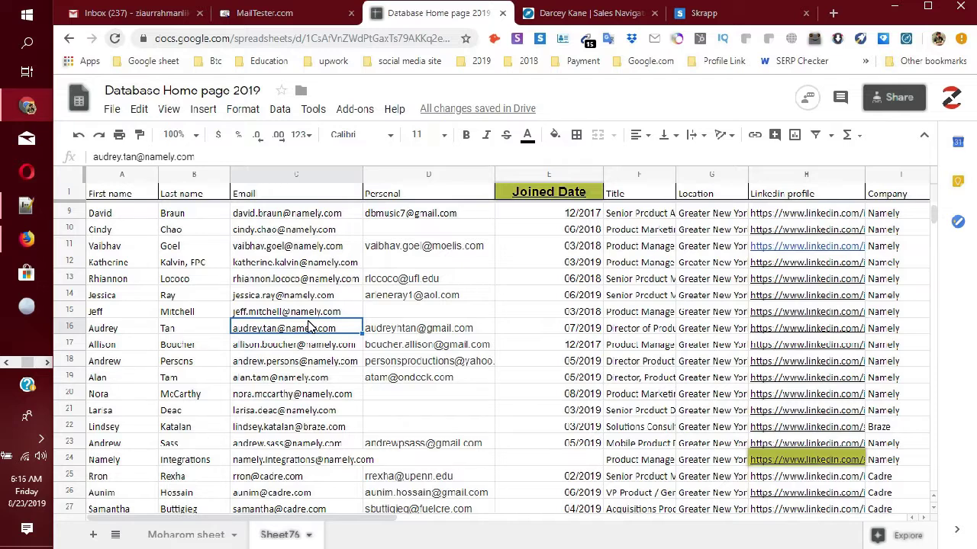
# Compare the personal email with the work email in row 16
pyautogui.click(394, 328)
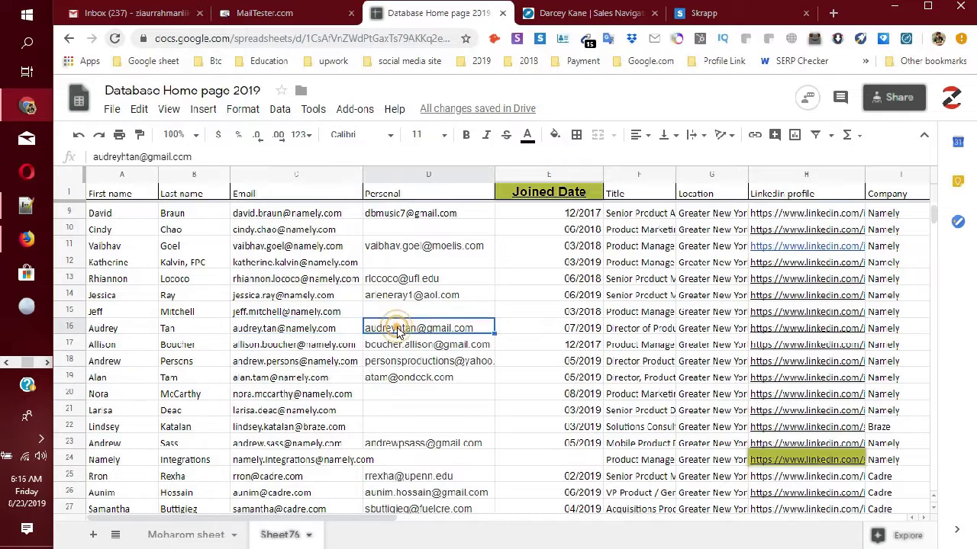
pyautogui.click(345, 334)
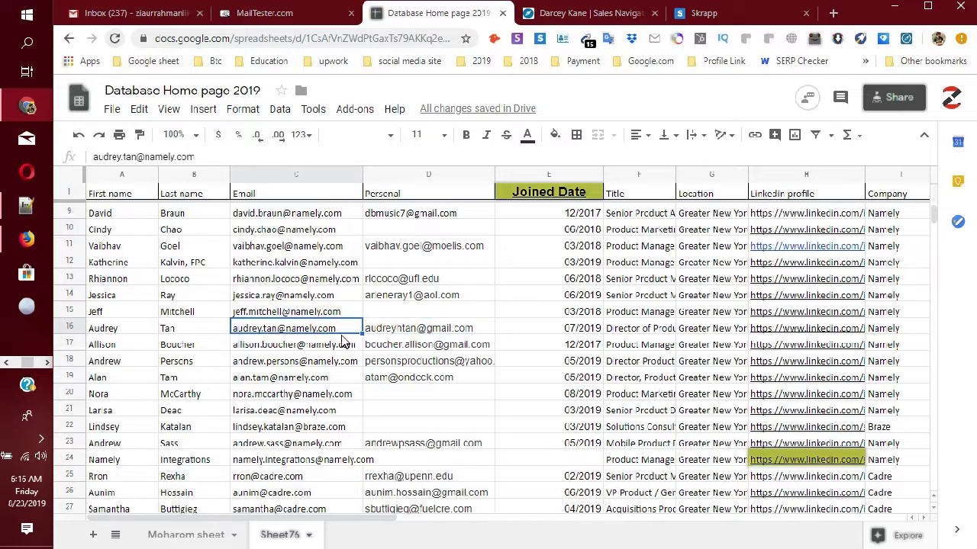
pyautogui.click(398, 333)
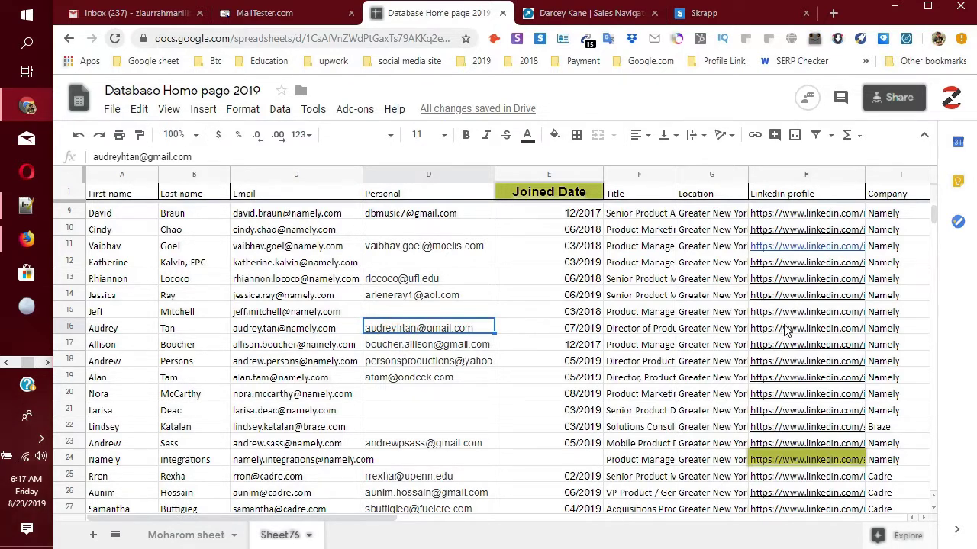
# Open the LinkedIn profile linked in row 16 and review its Experience section
pyautogui.click(788, 330)
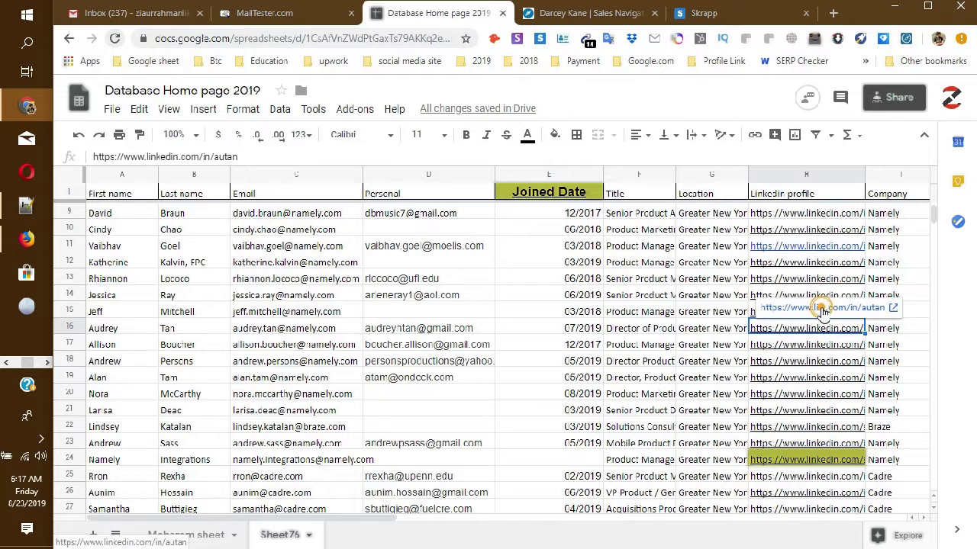
pyautogui.click(821, 307)
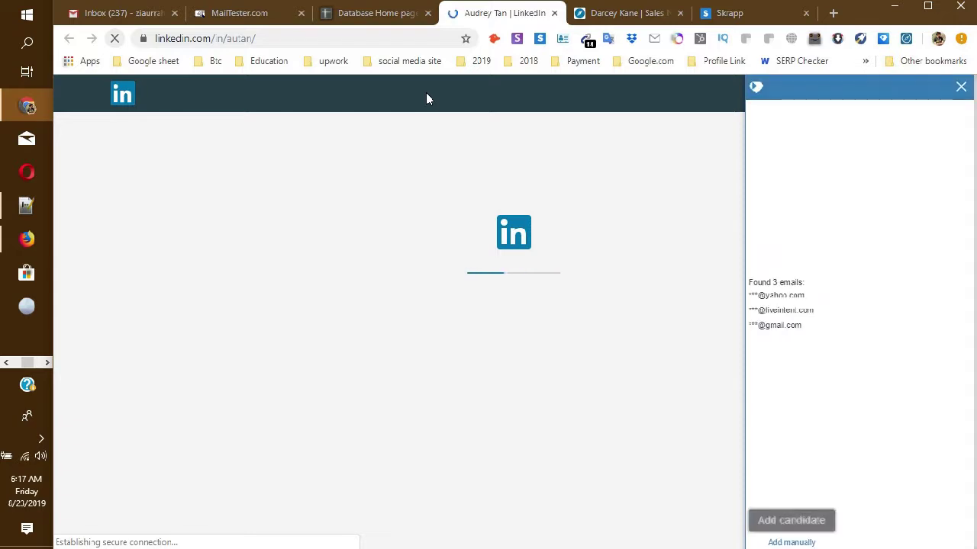
pyautogui.click(962, 89)
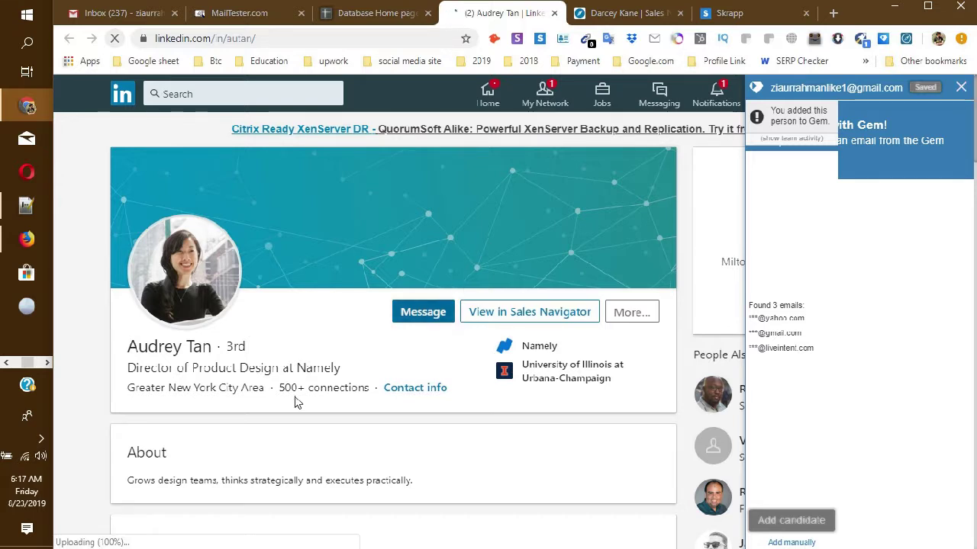
pyautogui.scroll(-2, 297, 399)
pyautogui.scroll(-1, 264, 432)
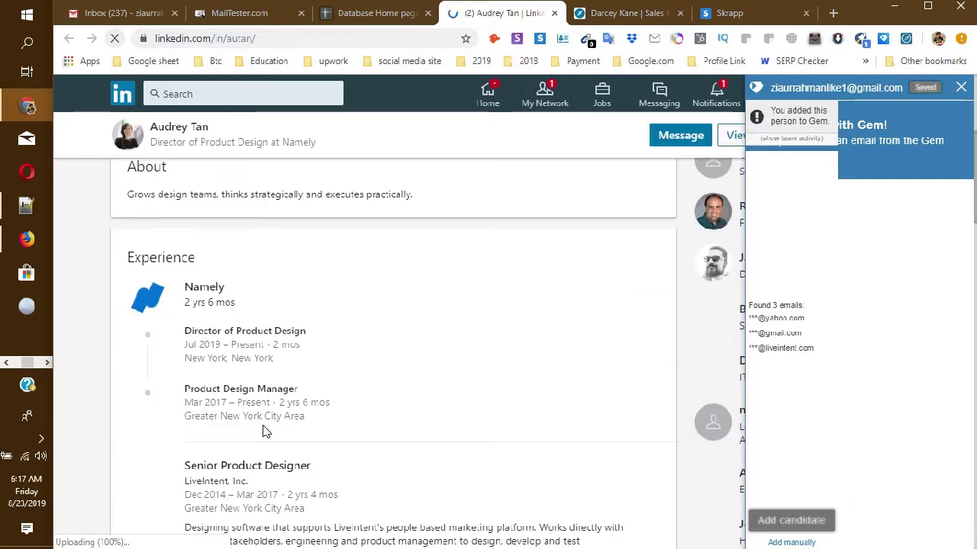
pyautogui.scroll(3, 274, 414)
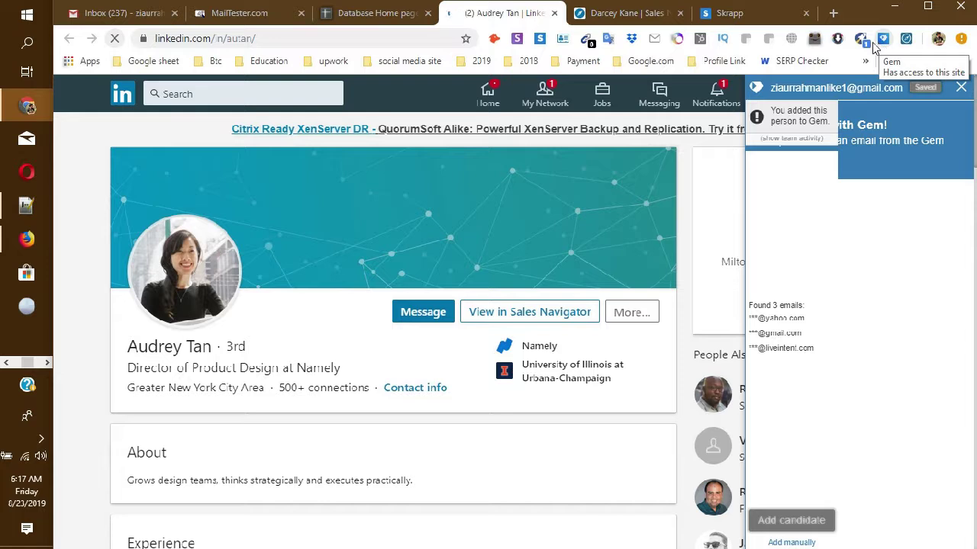
# Examine the masked email addresses that Gem found for the profile
pyautogui.moveTo(824, 348); pyautogui.dragTo(751, 315)
pyautogui.click(785, 320)
pyautogui.click(792, 336)
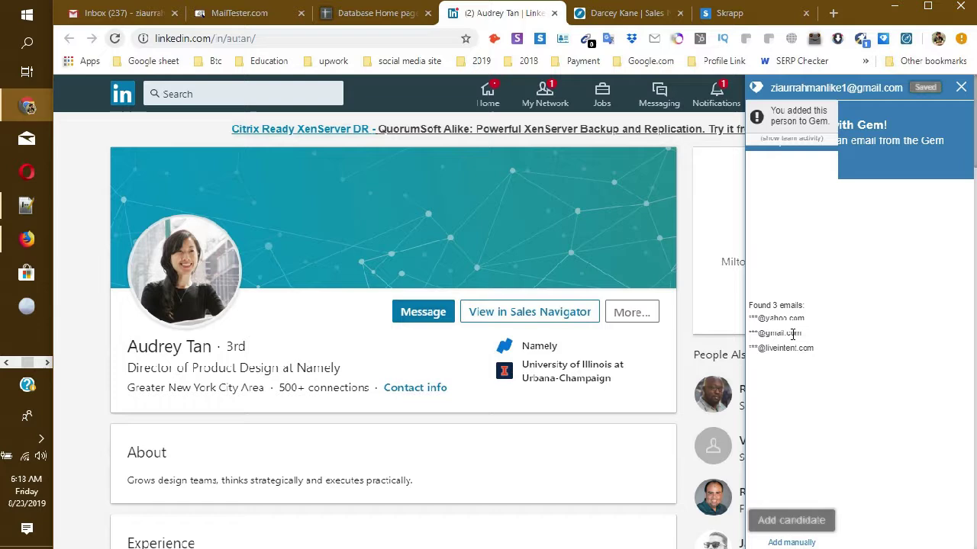
pyautogui.scroll(-2, 832, 404)
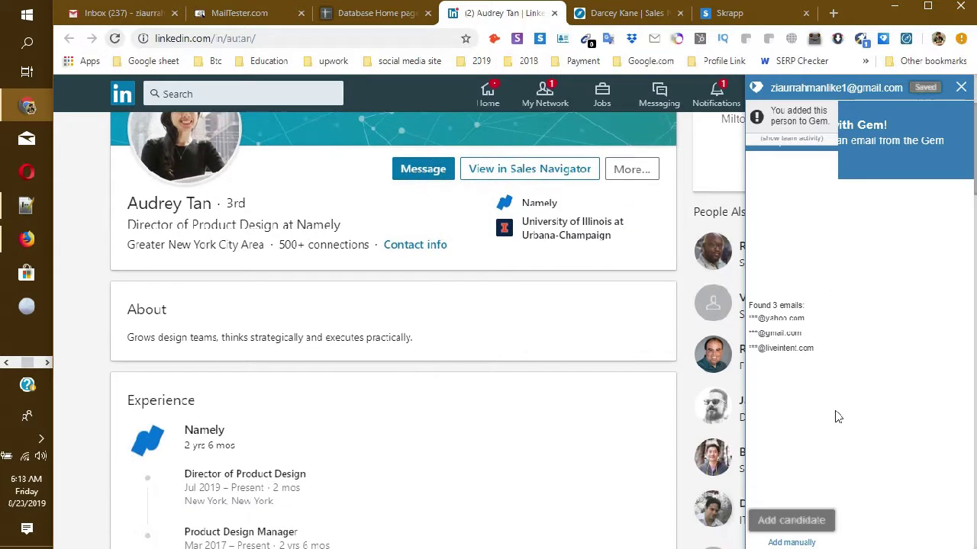
pyautogui.scroll(2, 752, 325)
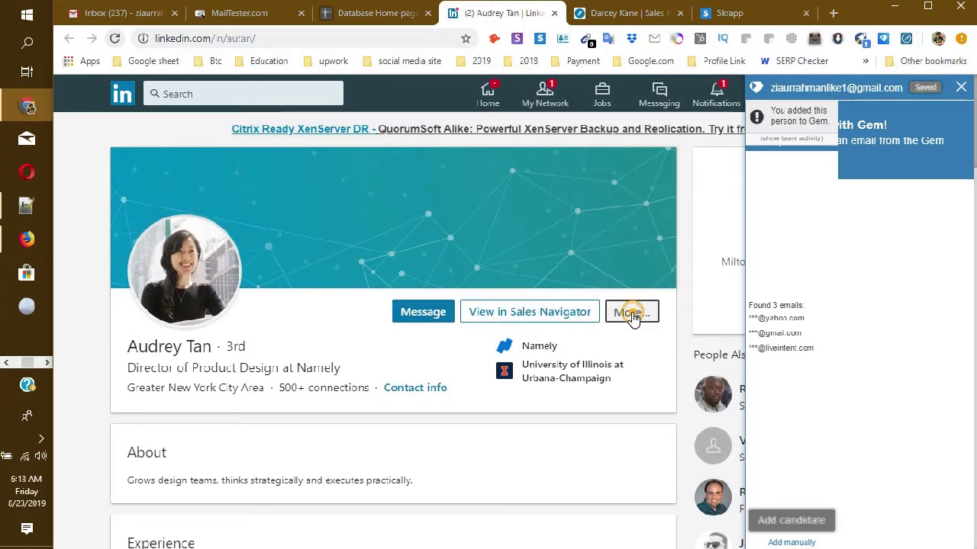
# Bring up the candidate's full details in the Gem sidebar and review the email addresses in Candidate Info
pyautogui.click(630, 313)
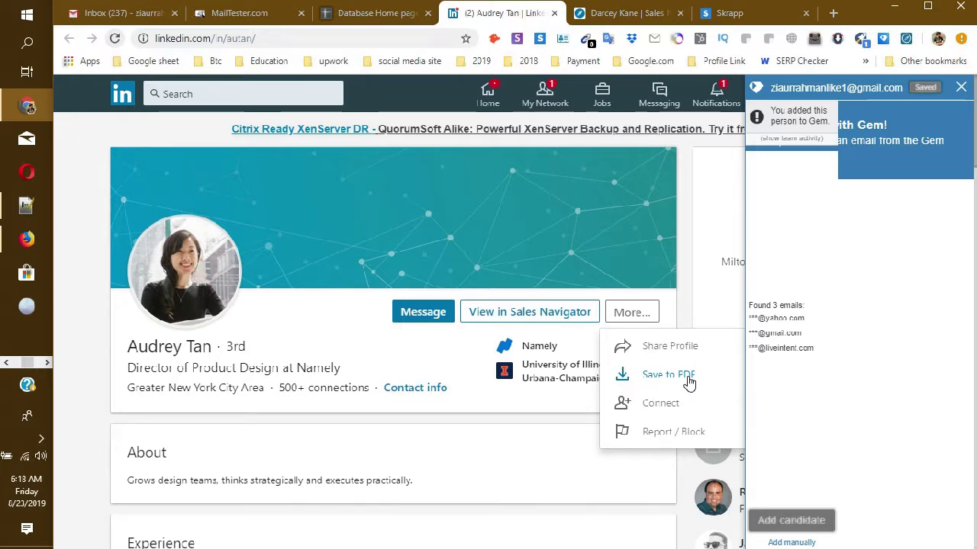
pyautogui.scroll(-2, 832, 392)
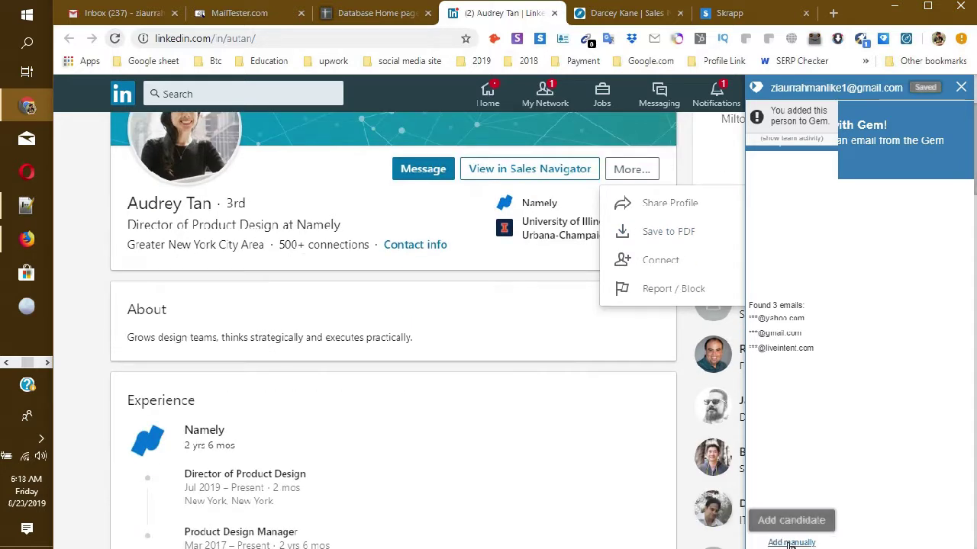
pyautogui.click(790, 543)
pyautogui.click(598, 309)
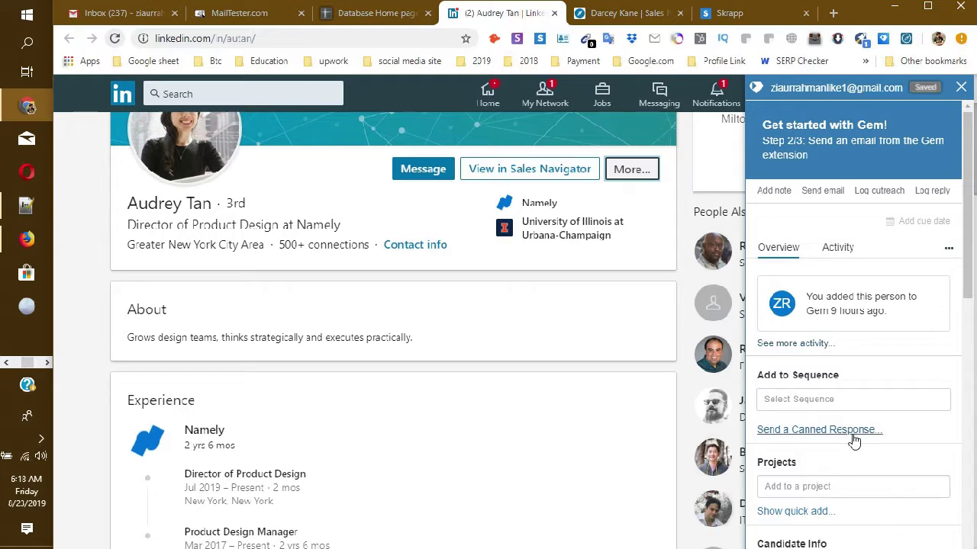
pyautogui.scroll(-3, 872, 419)
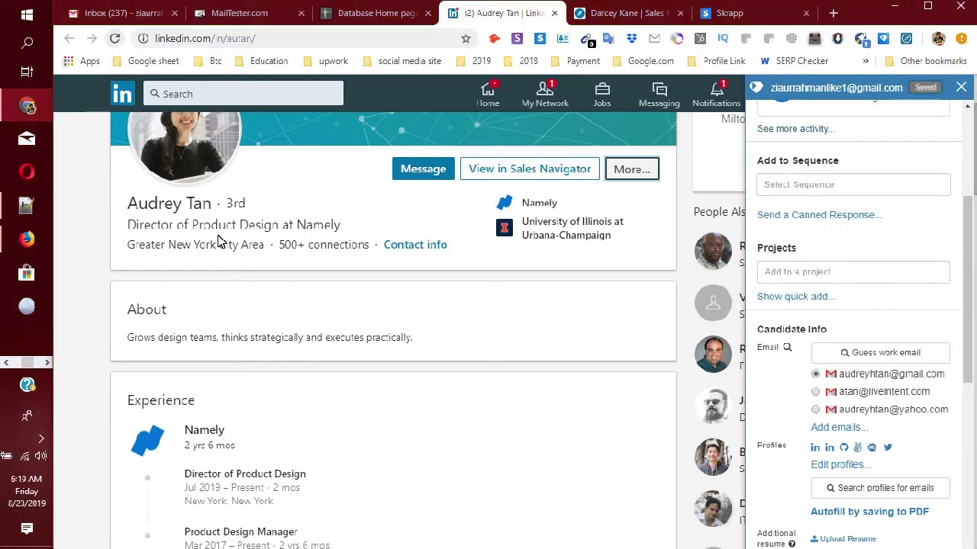
# Return to the Database Home page 2019 spreadsheet and check the Personal email entries in rows 14, 9 and 25
pyautogui.click(369, 14)
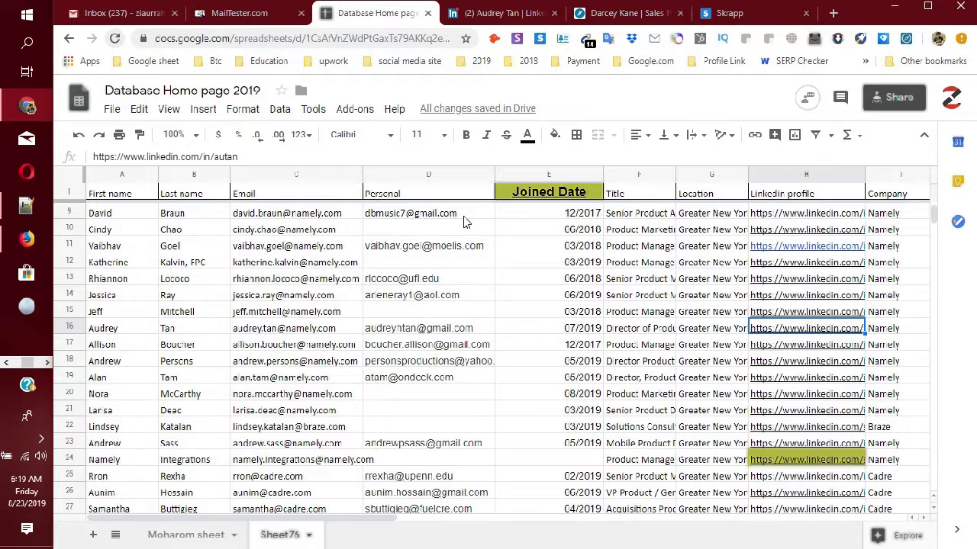
pyautogui.click(437, 295)
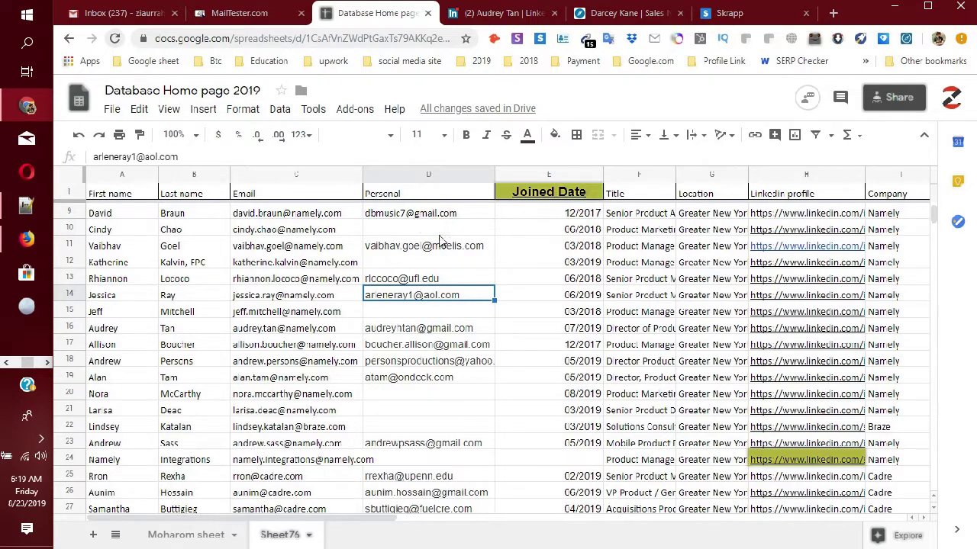
pyautogui.click(437, 214)
pyautogui.click(448, 480)
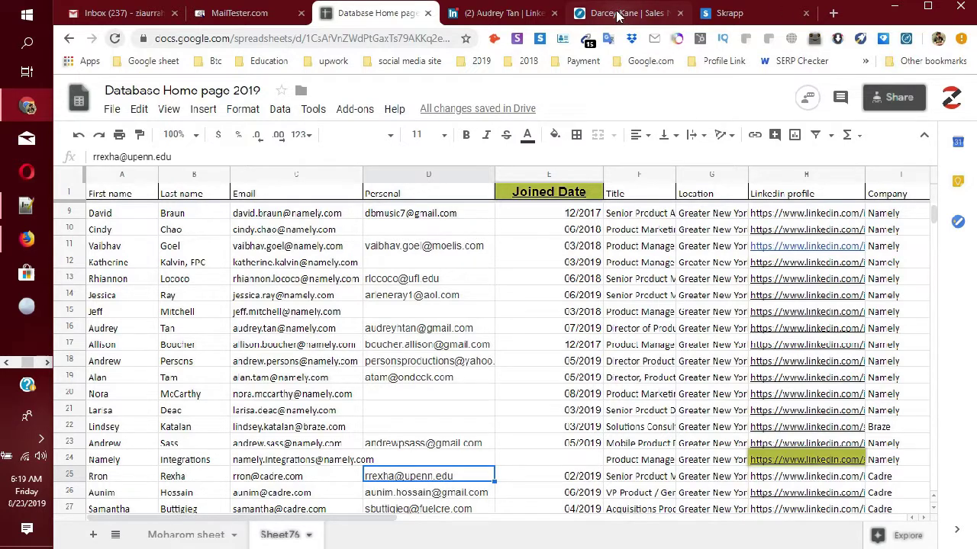
# Go back to the LinkedIn profile, close the Gem sidebar, and look up the person's Namely work email with LeadLeaper
pyautogui.click(522, 14)
pyautogui.click(961, 87)
pyautogui.scroll(2, 336, 315)
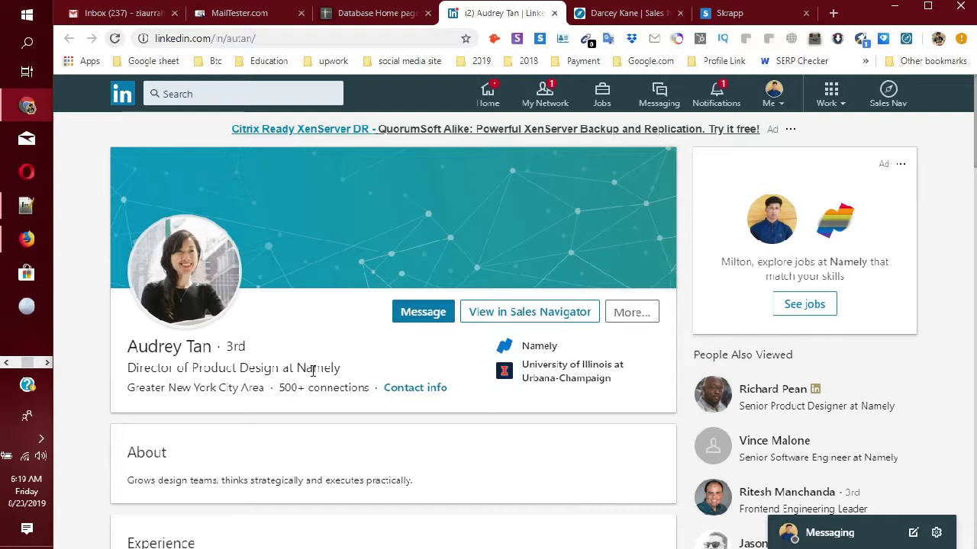
pyautogui.scroll(-1, 312, 371)
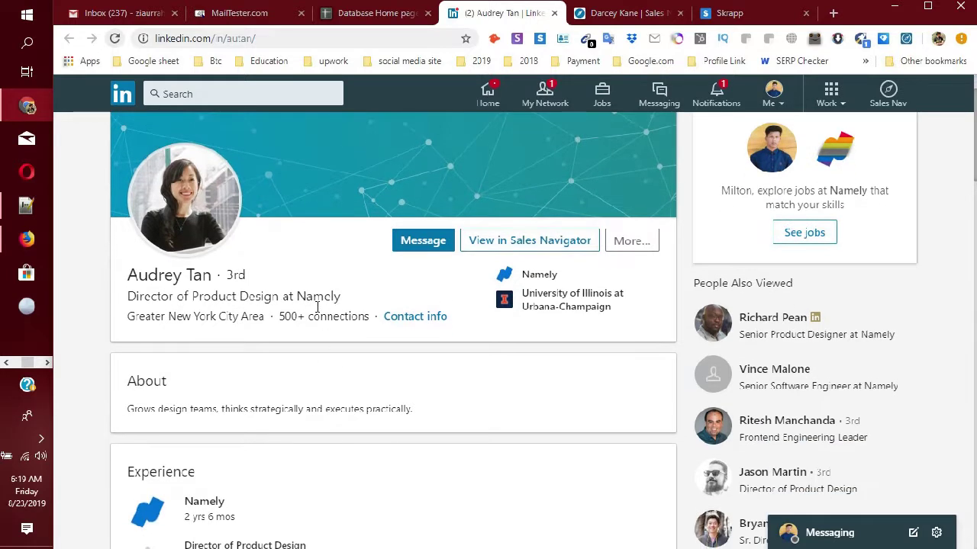
pyautogui.doubleClick(315, 297)
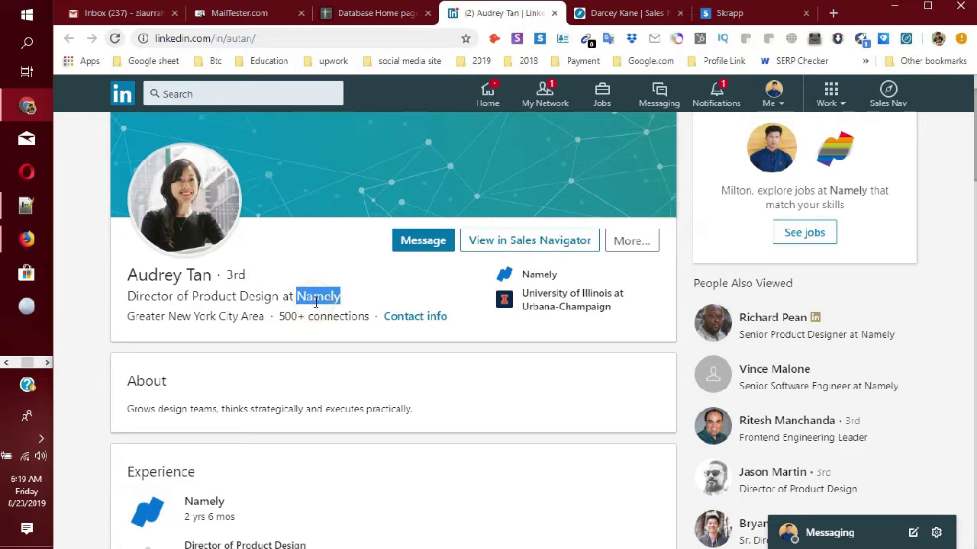
pyautogui.click(815, 42)
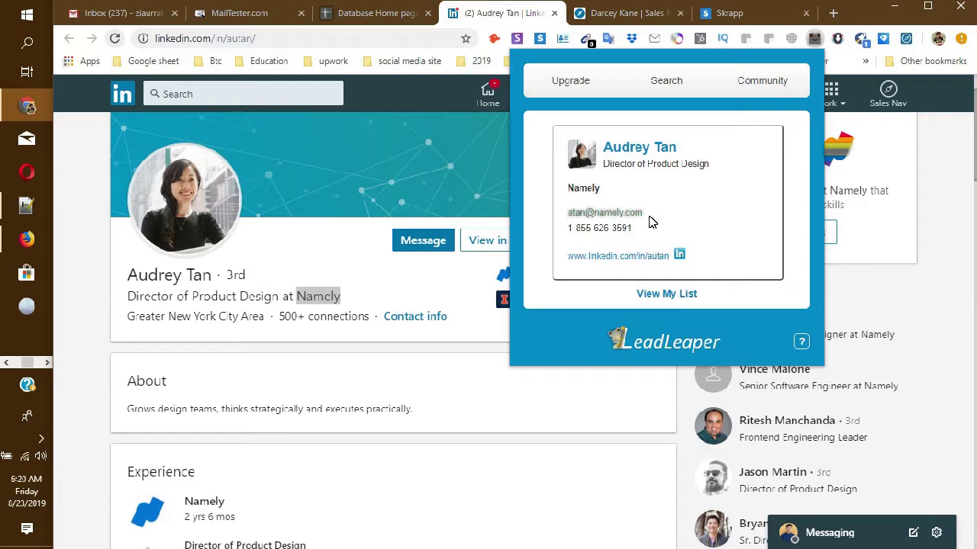
# Check the work email and phone number in the LeadLeaper result, then select the email address
pyautogui.moveTo(649, 221); pyautogui.dragTo(563, 214)
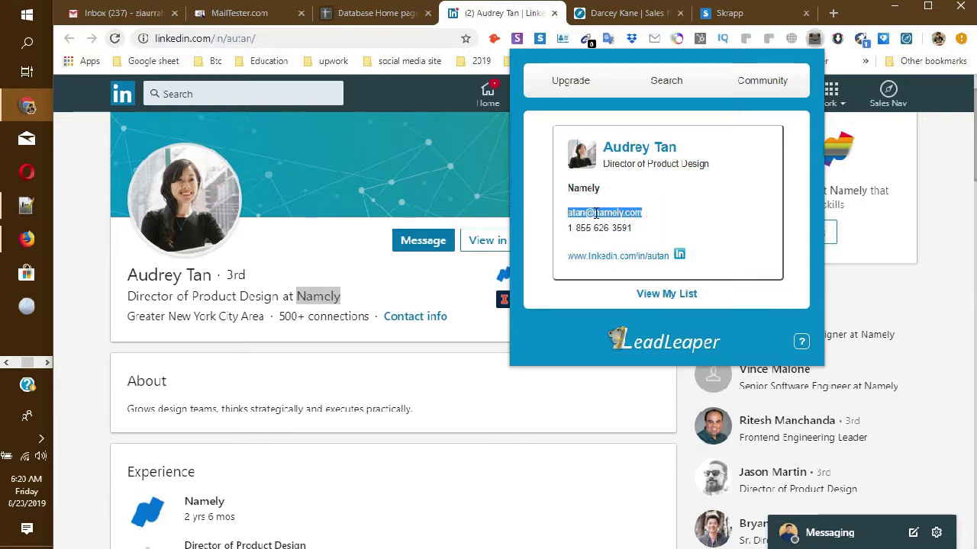
pyautogui.click(632, 215)
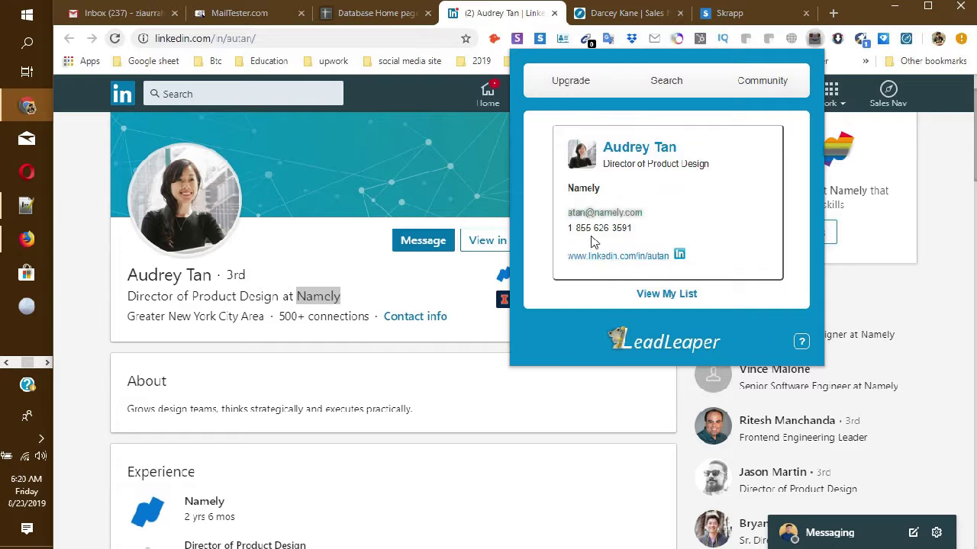
pyautogui.moveTo(569, 227); pyautogui.dragTo(634, 231)
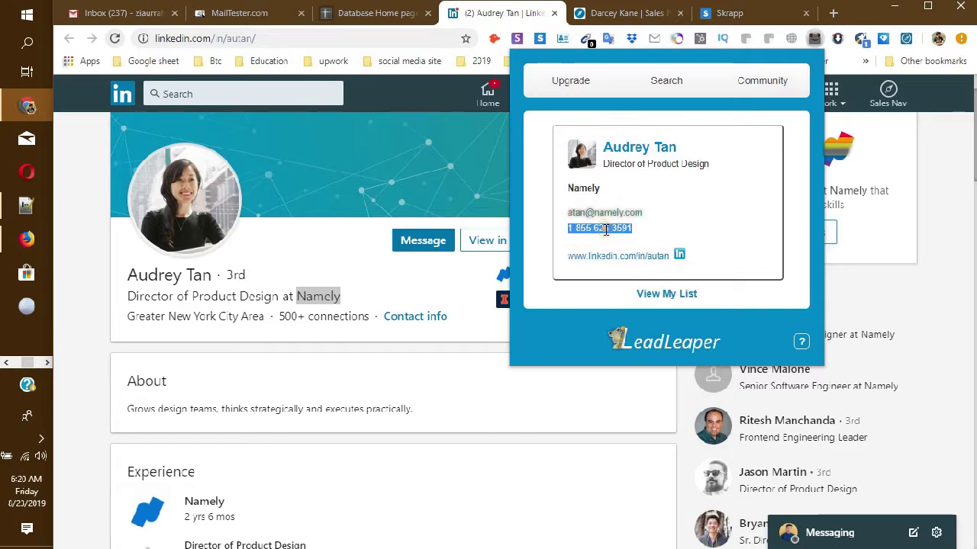
pyautogui.click(606, 229)
pyautogui.tripleClick(608, 211)
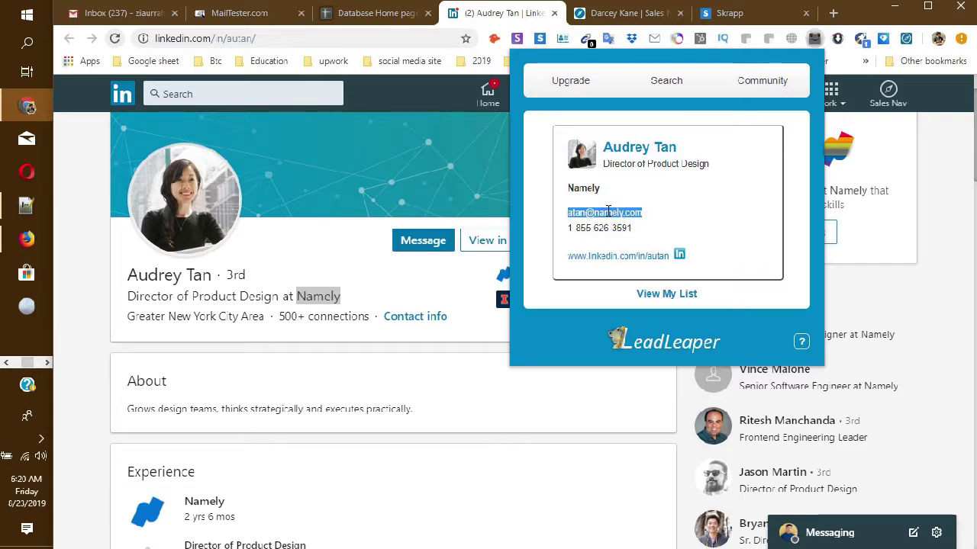
# Switch to MailTester and load its home page at mailtester.com instead of the testmail.php page
pyautogui.click(261, 23)
pyautogui.click(243, 19)
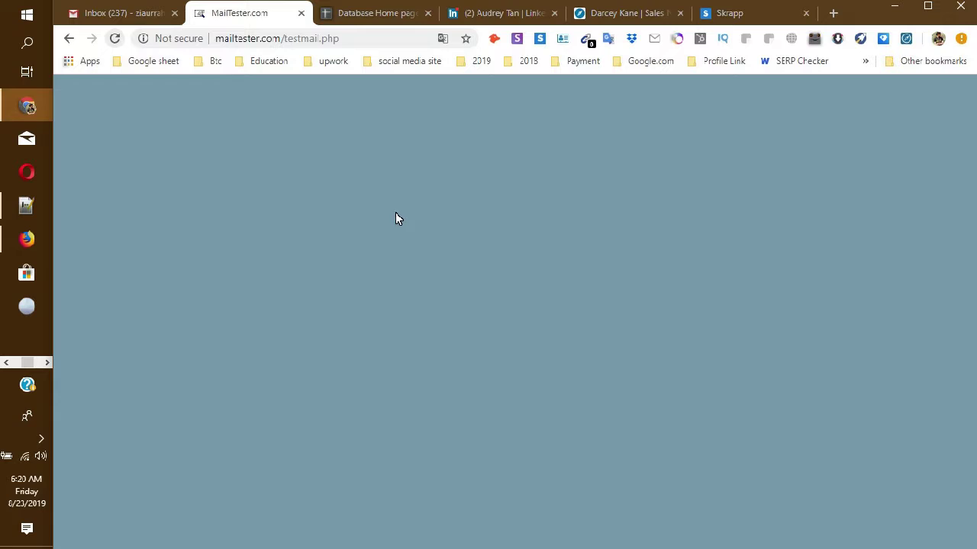
pyautogui.doubleClick(284, 38)
pyautogui.moveTo(329, 33); pyautogui.dragTo(364, 38)
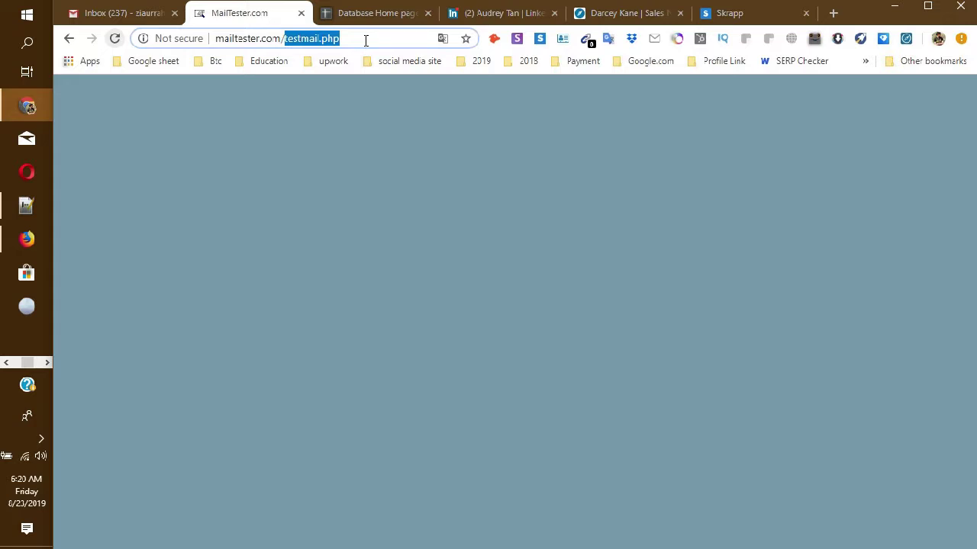
pyautogui.press('BackSpace')
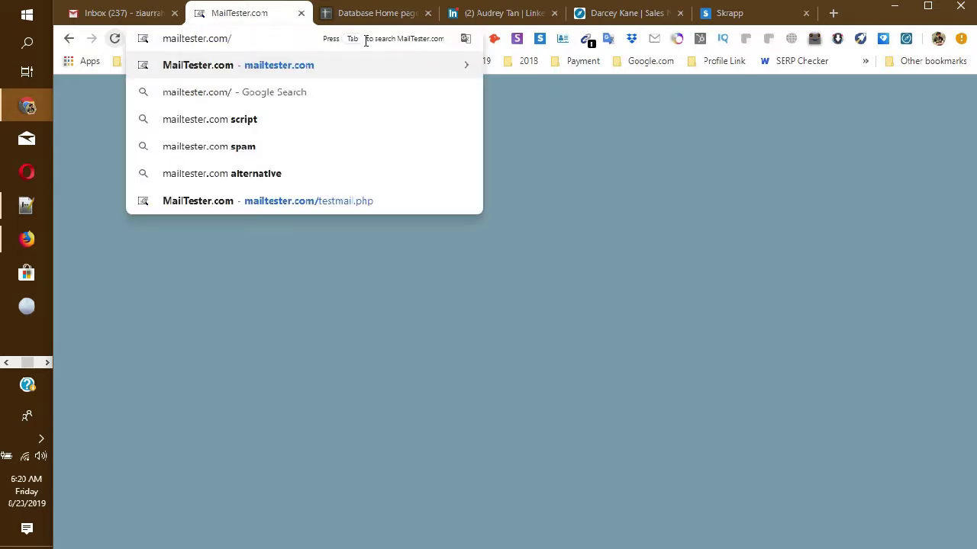
pyautogui.press('Return')
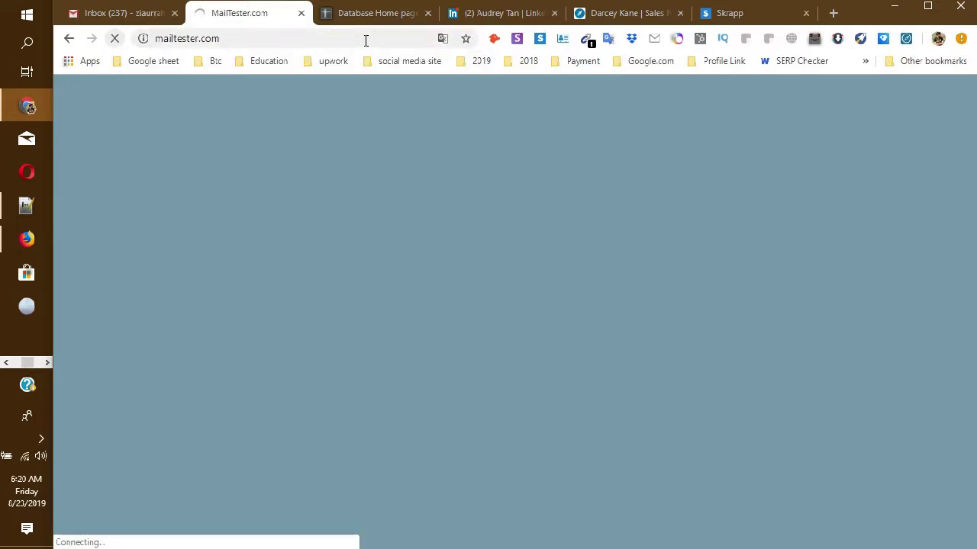